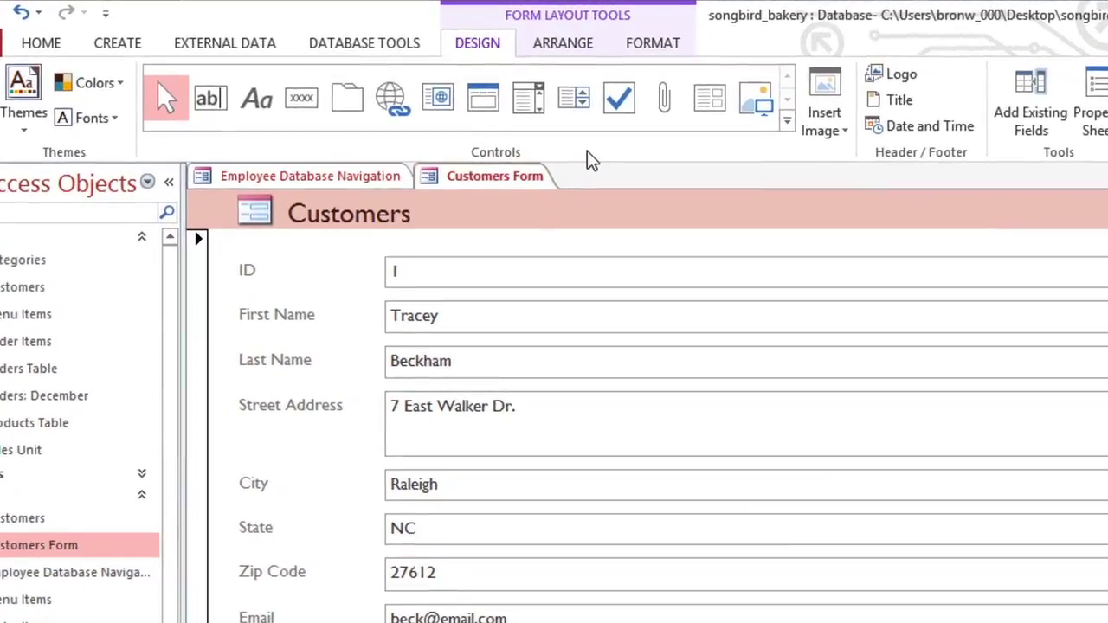
Place a new command button at the top of the Customers form.
{"action": "left_click", "coordinate": [787, 121]}
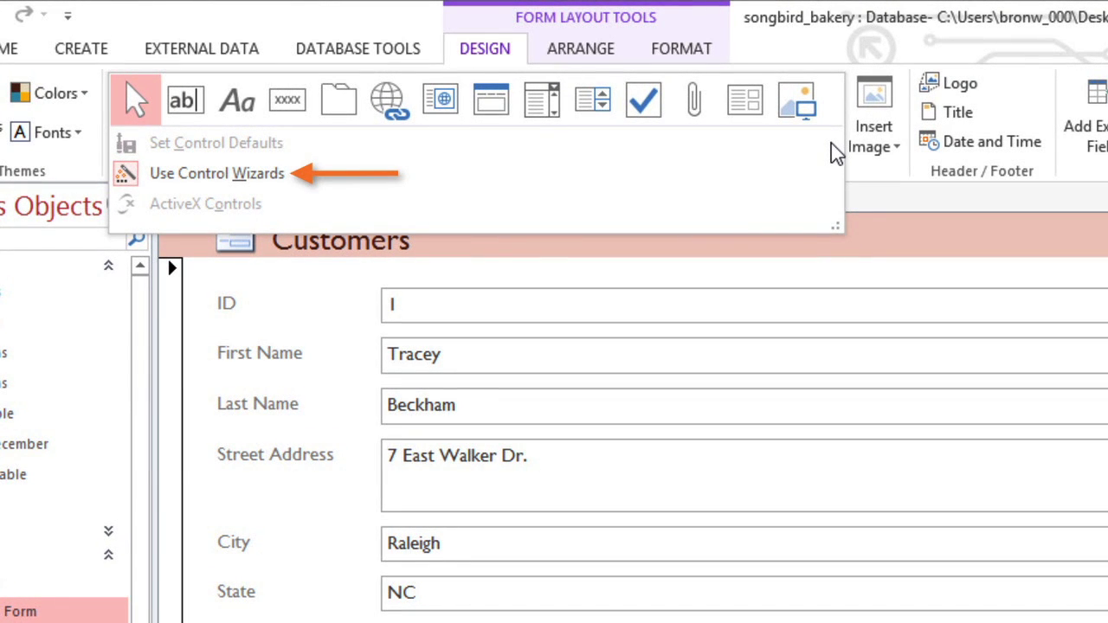
{"action": "left_click", "coordinate": [295, 105]}
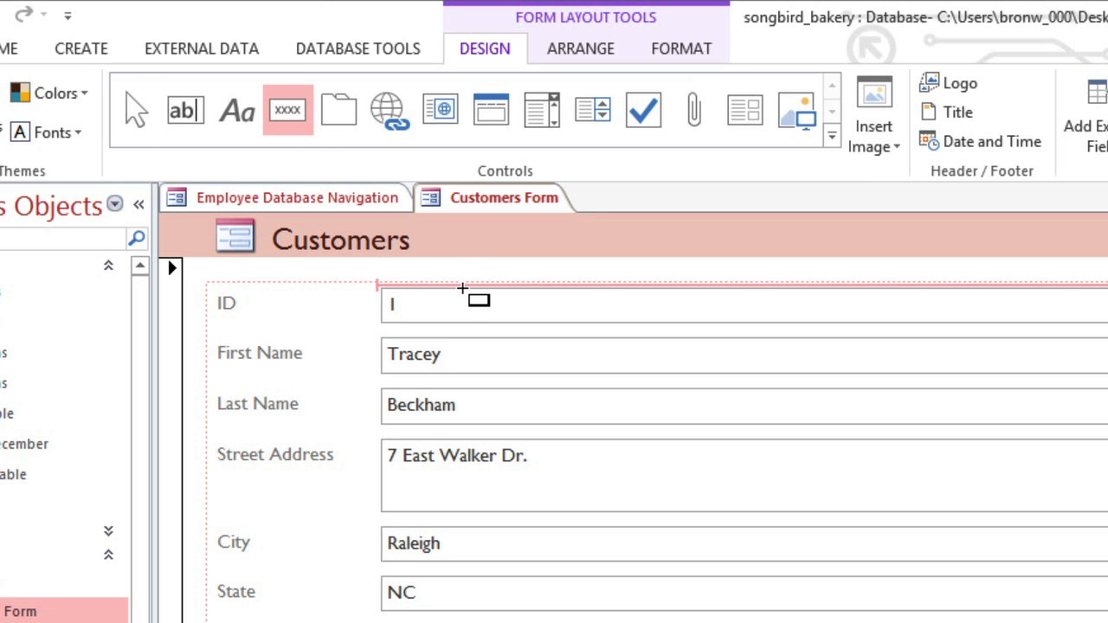
{"action": "left_click", "coordinate": [463, 289]}
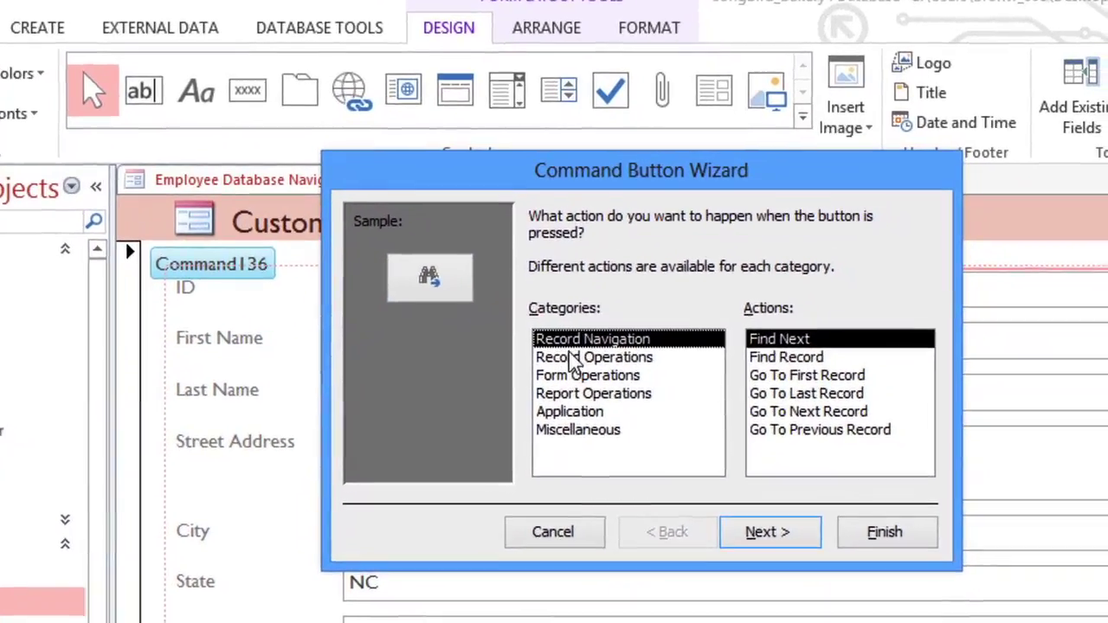
Make the button a Record Navigation Find Record action with the binoculars picture, named Search.
{"action": "left_click", "coordinate": [600, 371]}
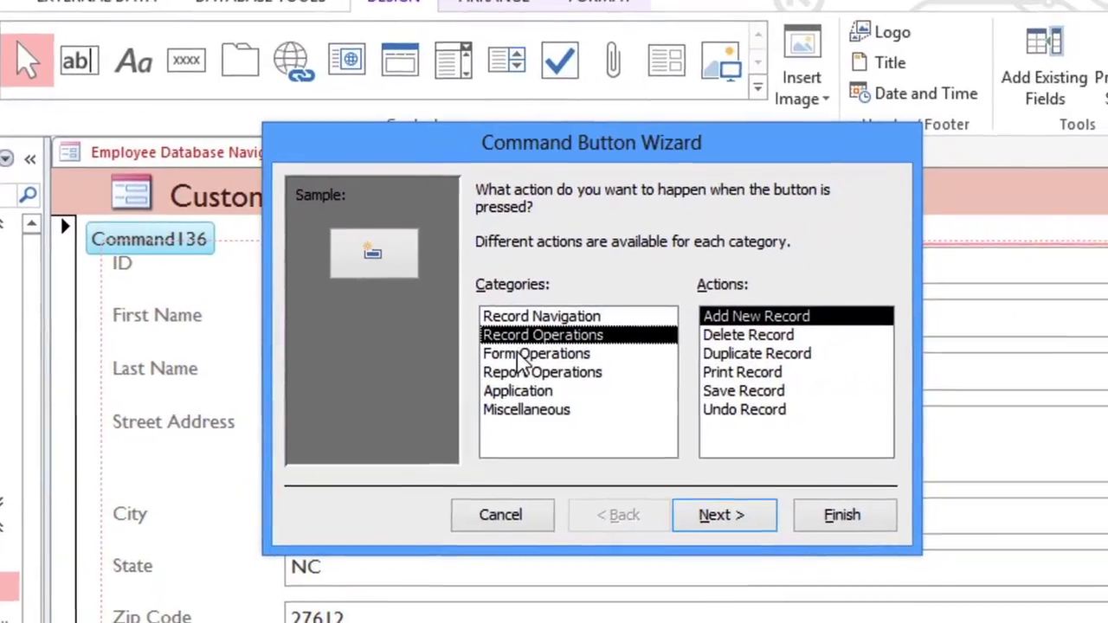
{"action": "left_click", "coordinate": [558, 367]}
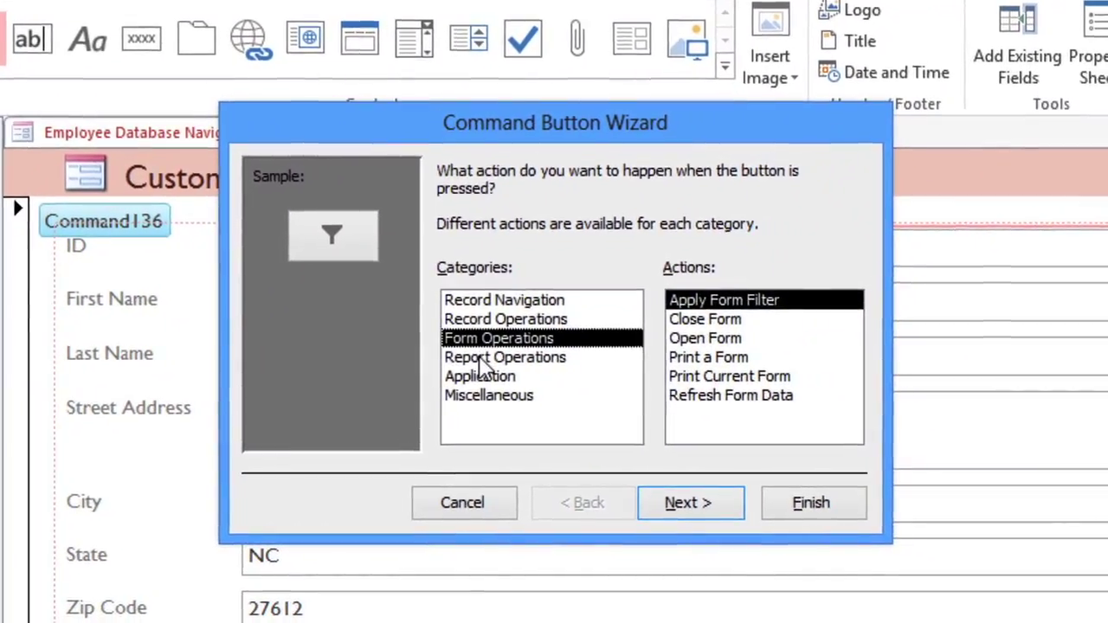
{"action": "left_click", "coordinate": [493, 362]}
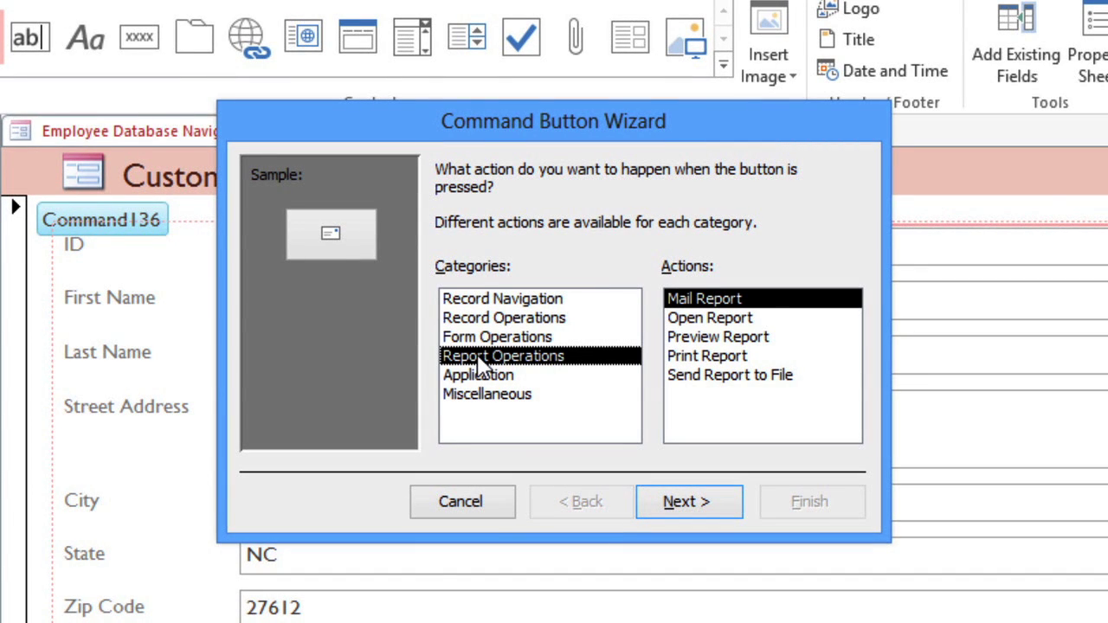
{"action": "left_click", "coordinate": [518, 303]}
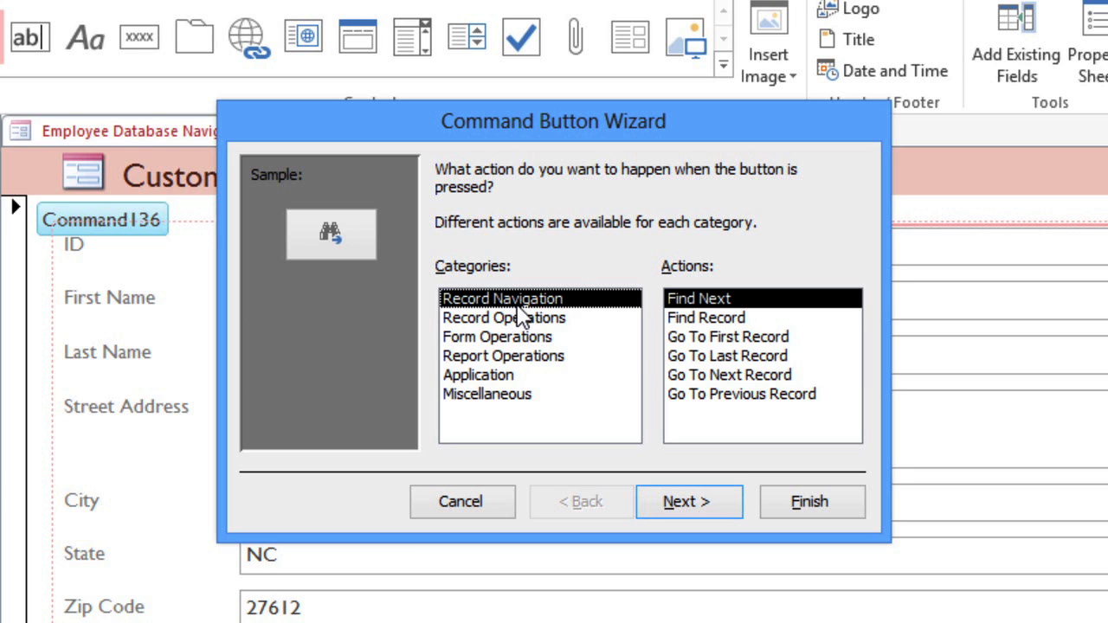
{"action": "left_click", "coordinate": [684, 319]}
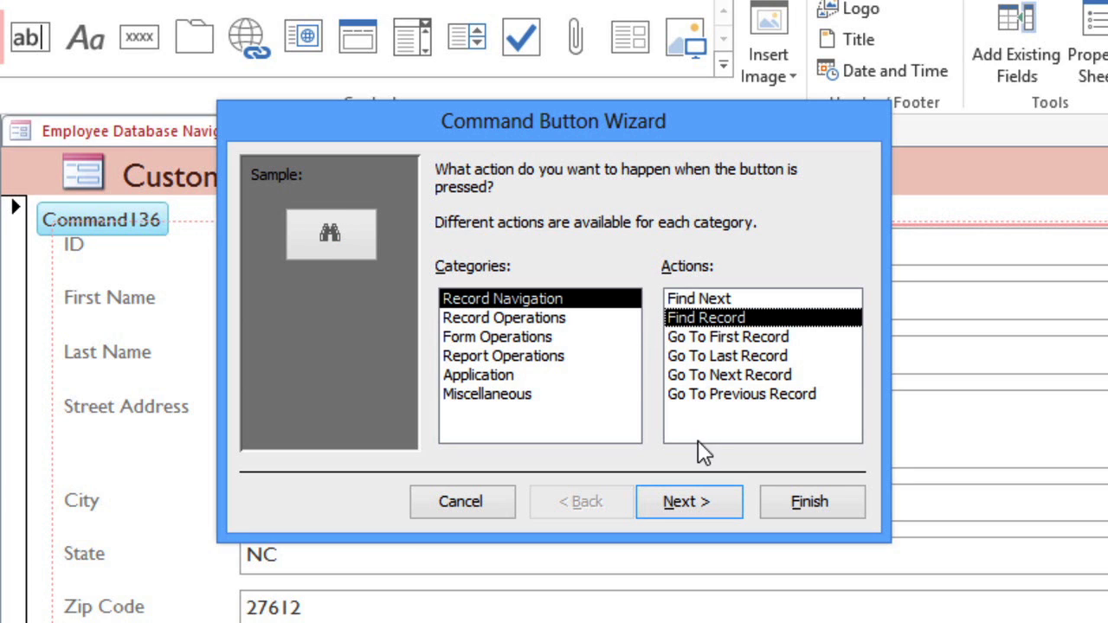
{"action": "left_click", "coordinate": [713, 493]}
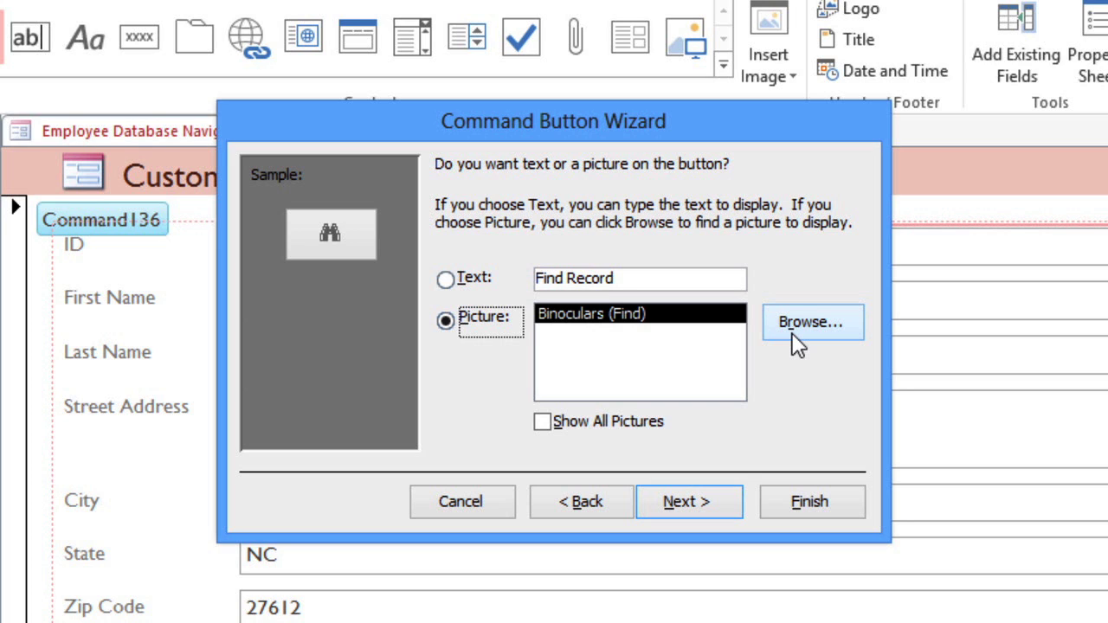
{"action": "left_click", "coordinate": [707, 497]}
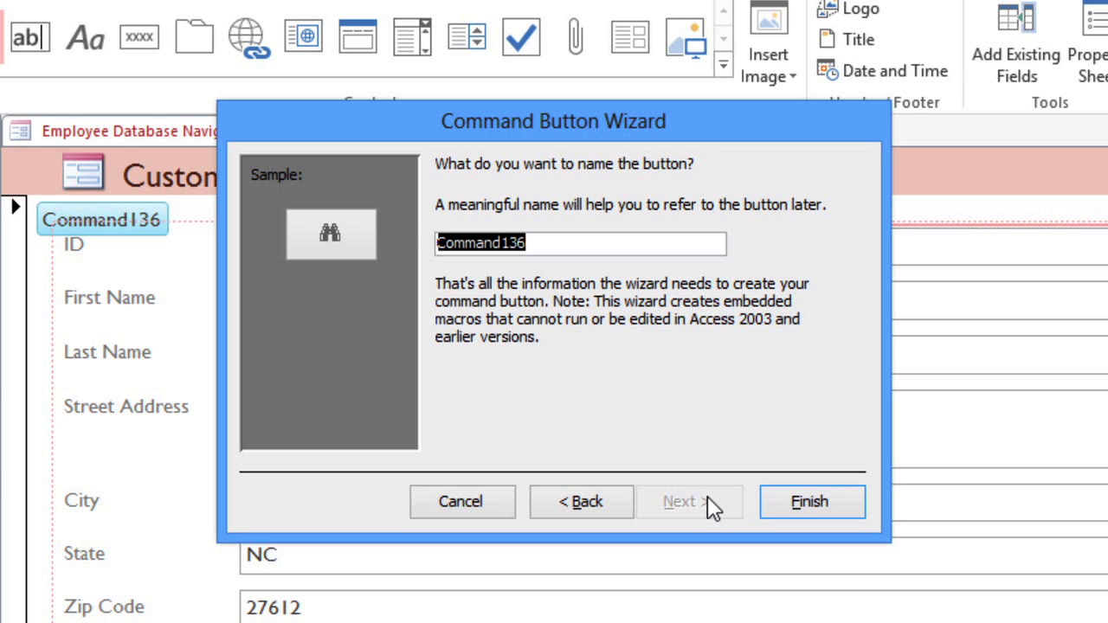
{"action": "type", "text": "Search"}
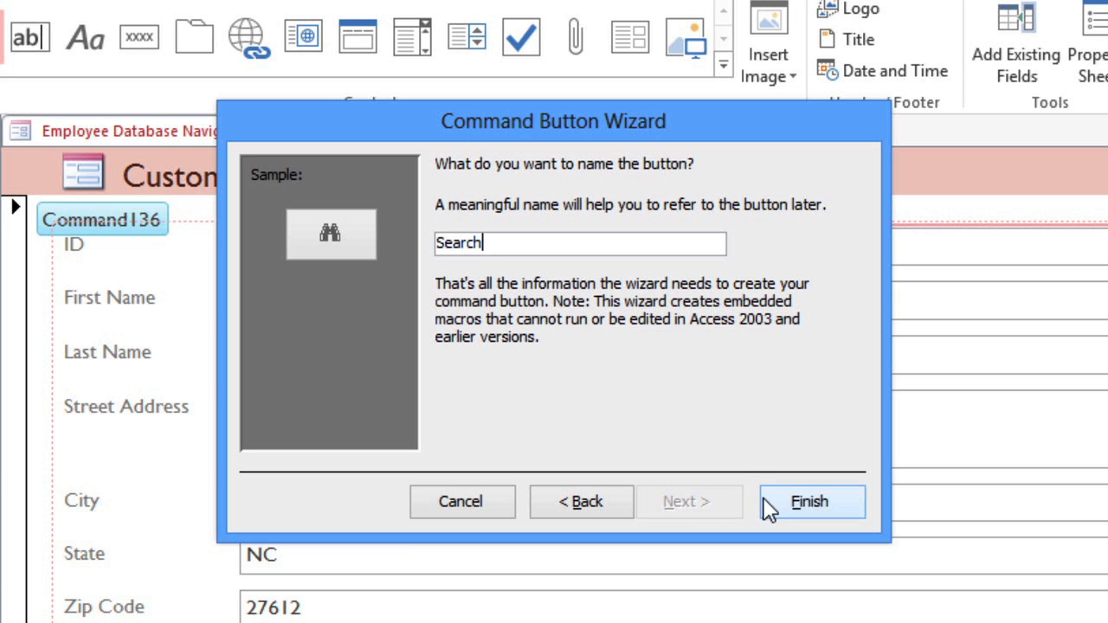
{"action": "left_click", "coordinate": [793, 504]}
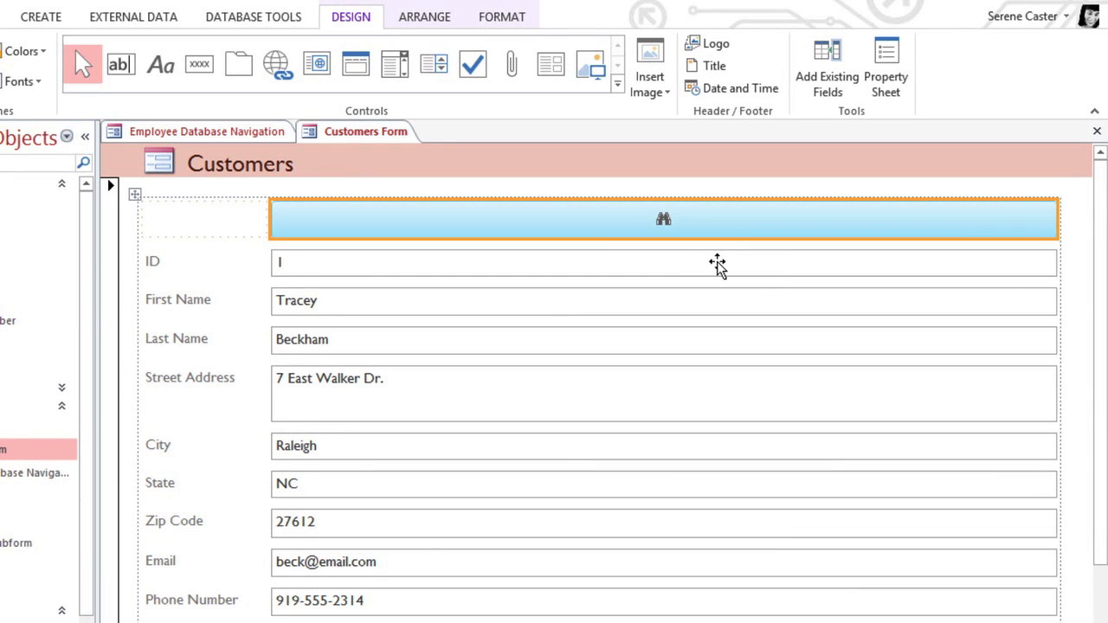
Narrow the field column to about half its width by resizing the ID box.
{"action": "left_click", "coordinate": [717, 265]}
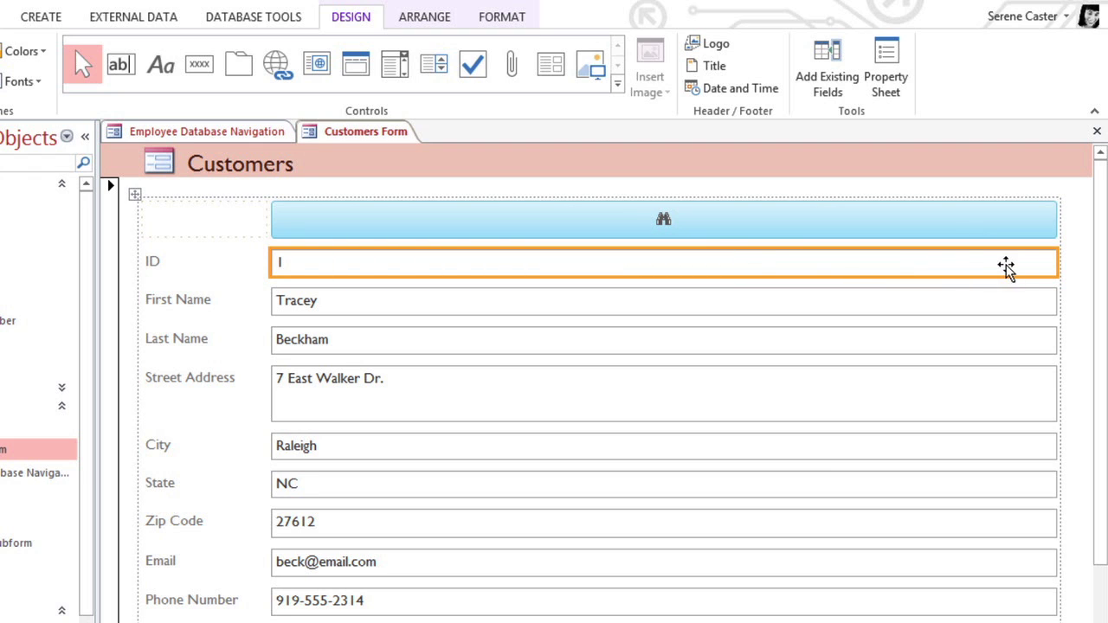
{"action": "left_click_drag", "start_coordinate": [1059, 260], "coordinate": [585, 275]}
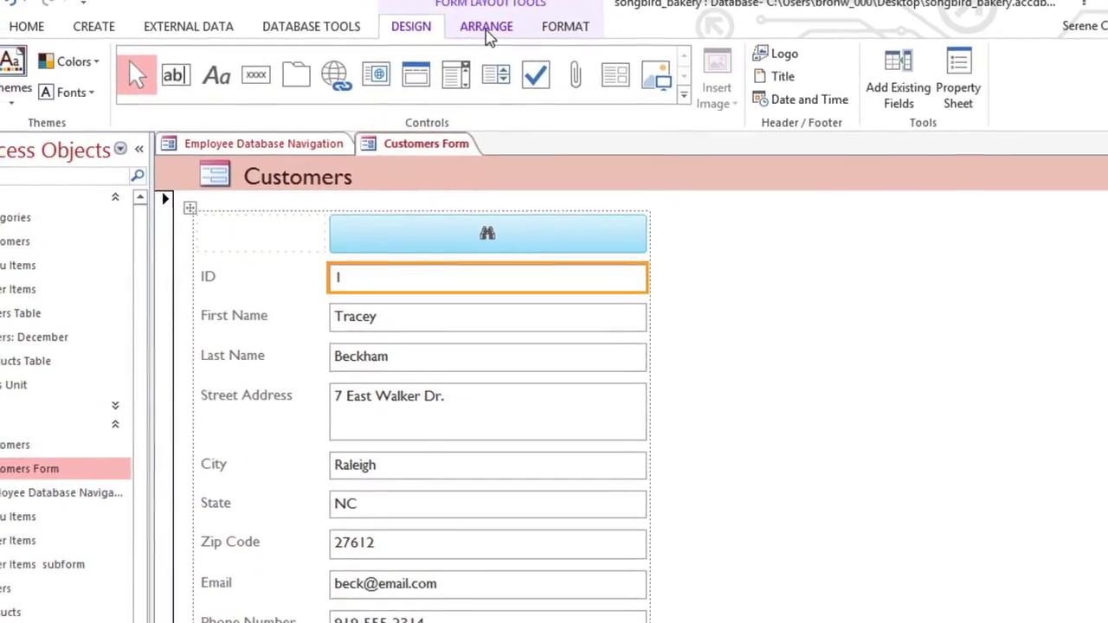
{"action": "left_click", "coordinate": [487, 28]}
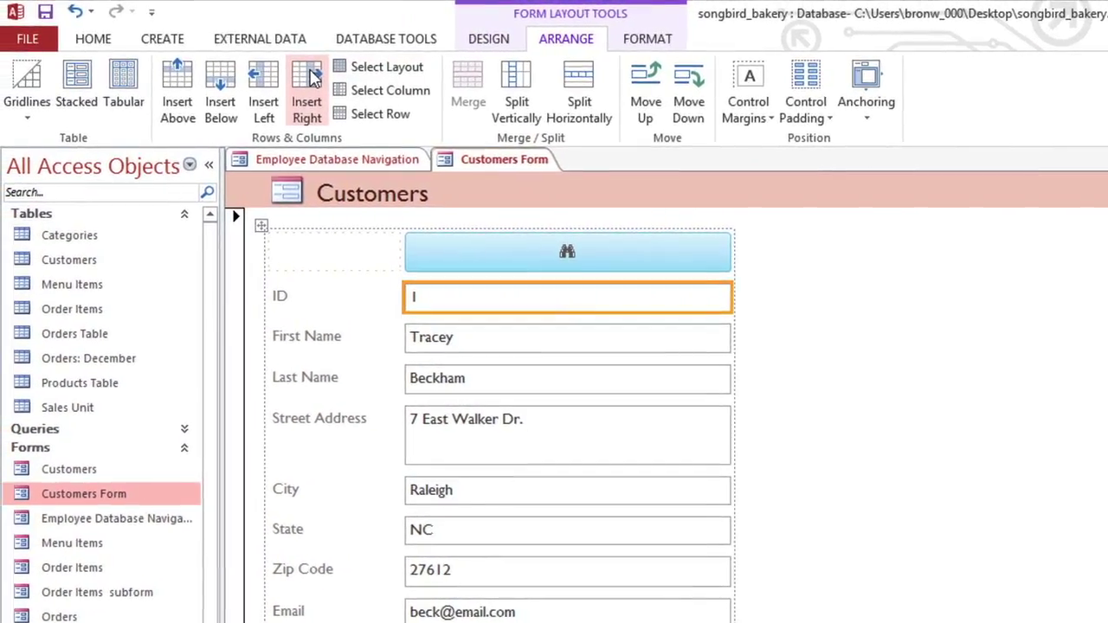
Insert two empty columns on the right and move Last Name and its label beside First Name.
{"action": "left_click", "coordinate": [316, 78]}
{"action": "left_click", "coordinate": [316, 78]}
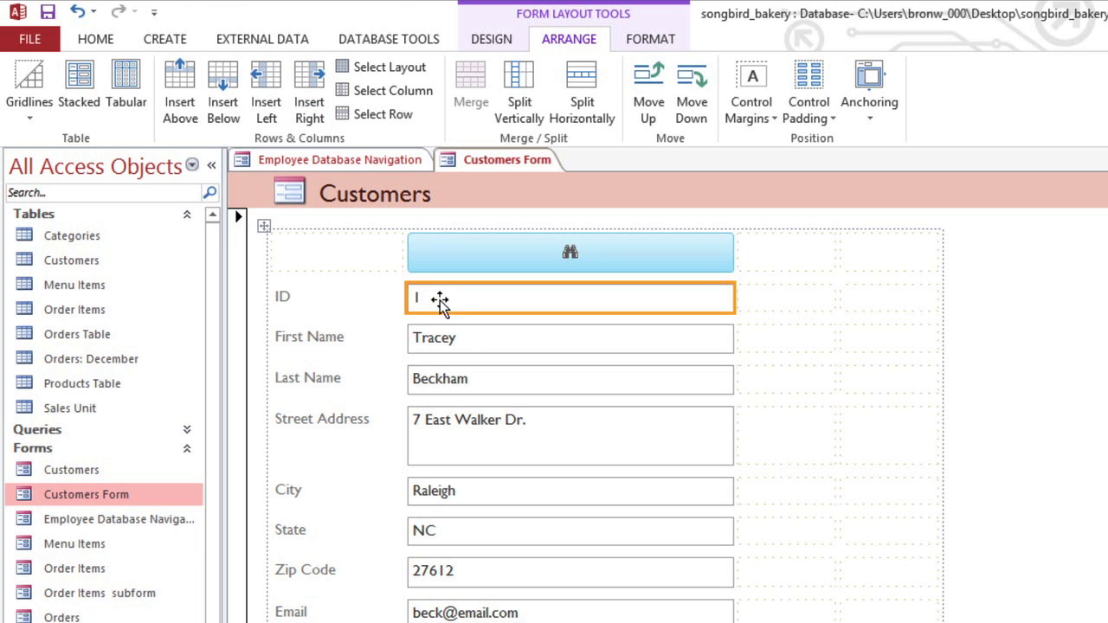
{"action": "left_click", "coordinate": [474, 381]}
{"action": "left_click_drag", "start_coordinate": [474, 381], "coordinate": [891, 346]}
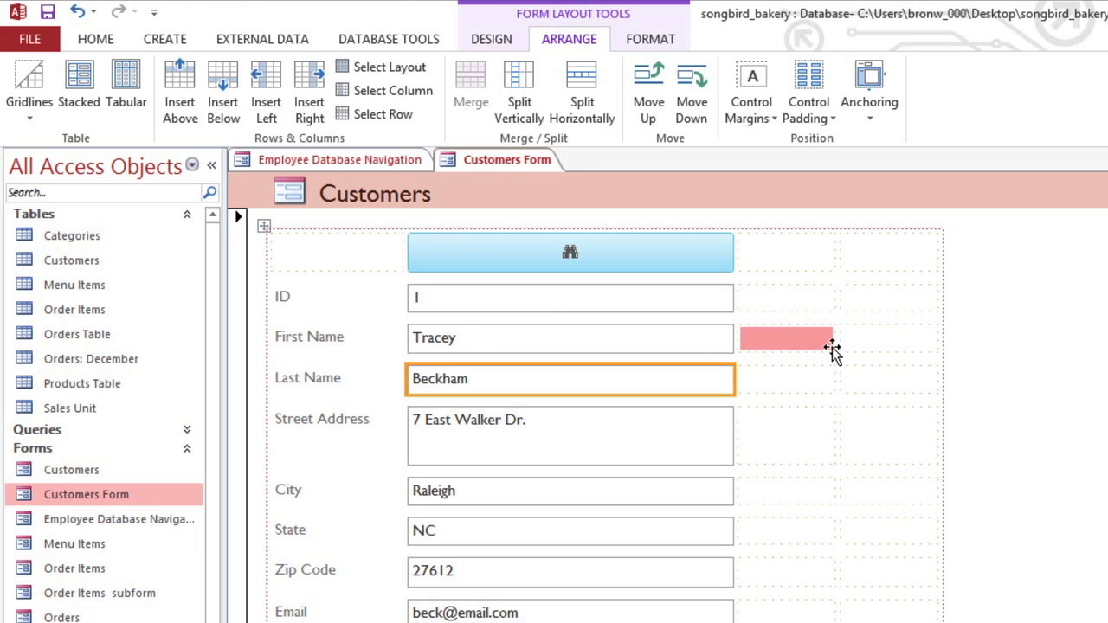
{"action": "left_click_drag", "start_coordinate": [317, 387], "coordinate": [641, 355]}
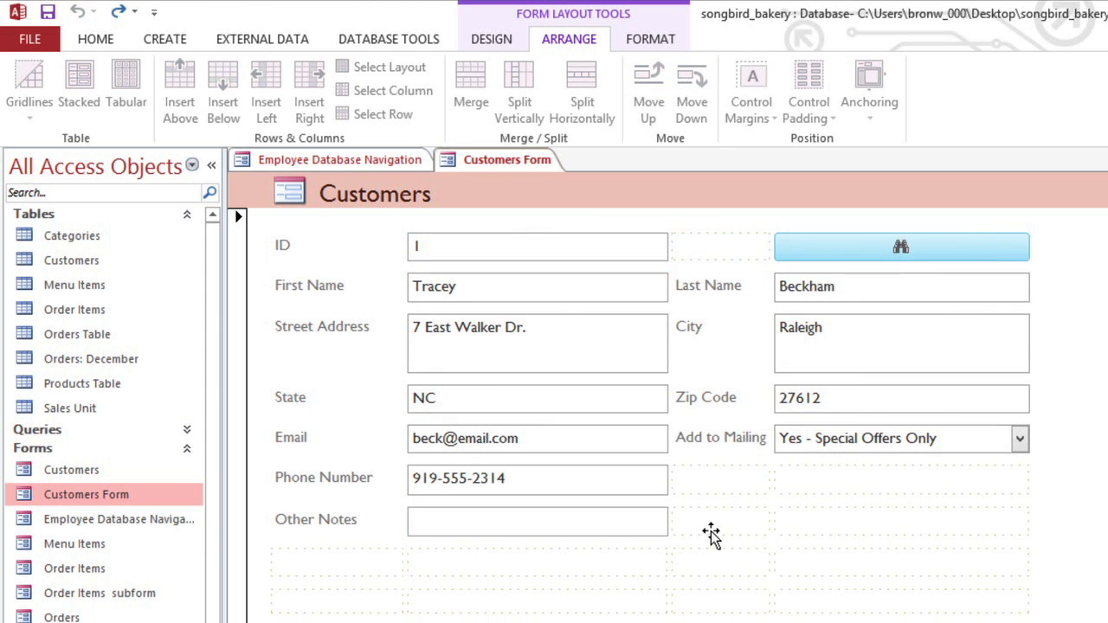
Delete the empty layout rows below Other Notes.
{"action": "left_click", "coordinate": [605, 564]}
{"action": "key", "text": "Delete"}
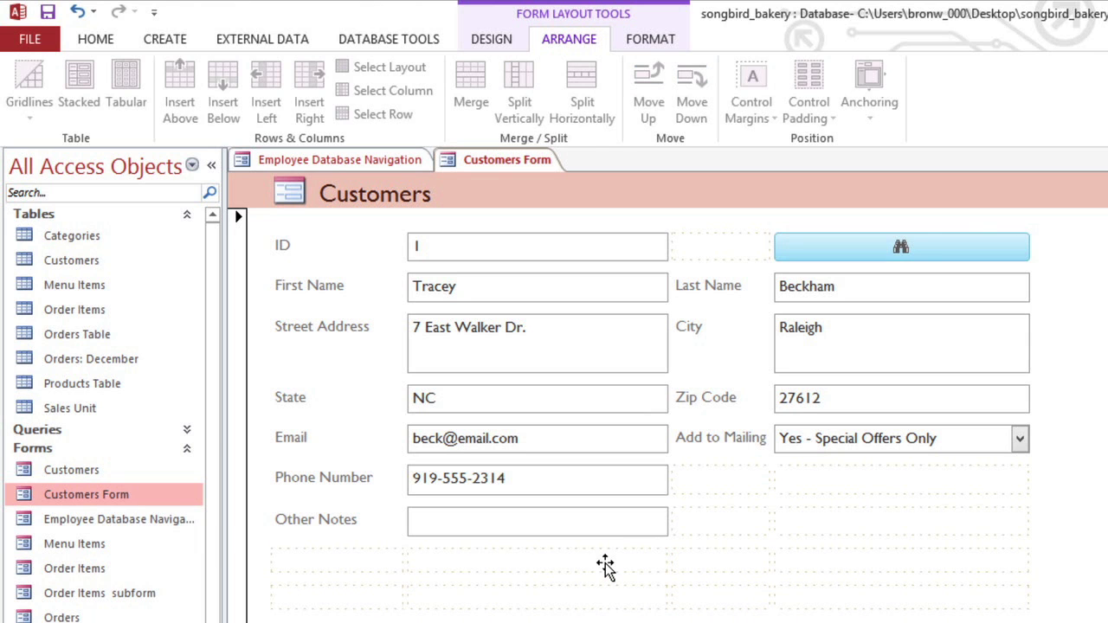
{"action": "left_click", "coordinate": [605, 564]}
{"action": "key", "text": "Delete"}
{"action": "left_click", "coordinate": [605, 564]}
{"action": "key", "text": "Delete"}
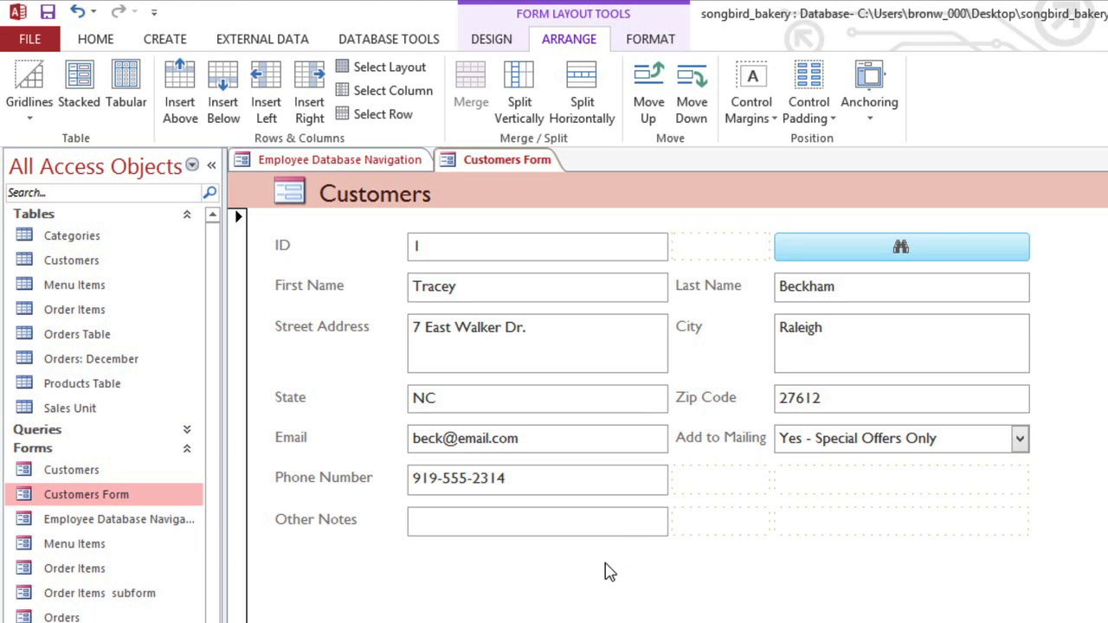
Merge Other Notes with the two empty cells beside it and make the box taller.
{"action": "left_click", "coordinate": [576, 528]}
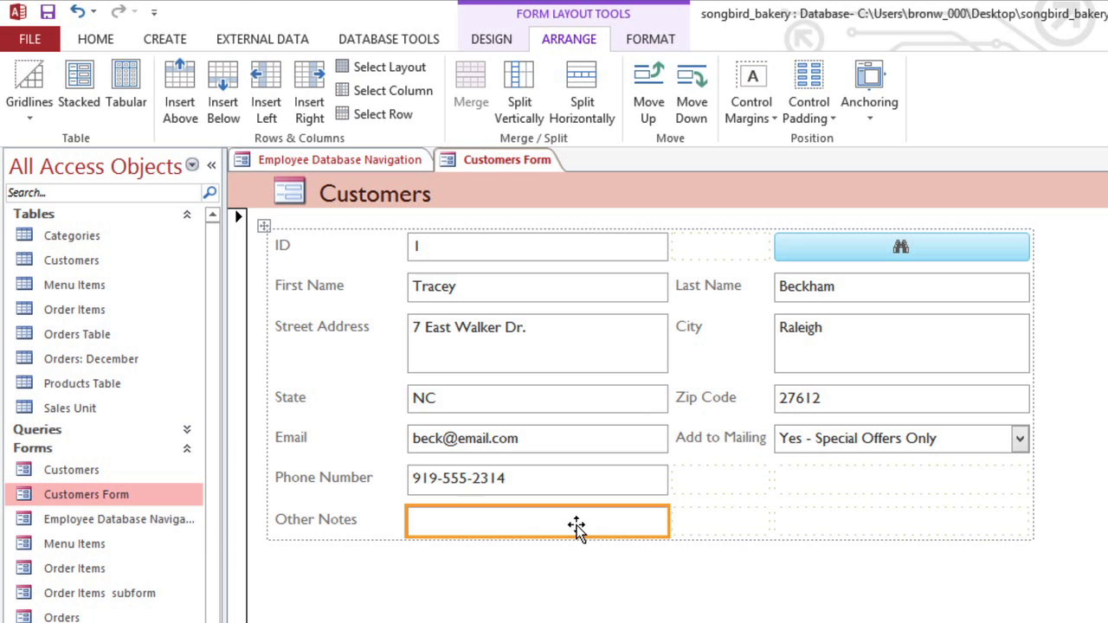
{"action": "left_click", "coordinate": [697, 528], "text": "shift"}
{"action": "left_click", "coordinate": [806, 526], "text": "shift"}
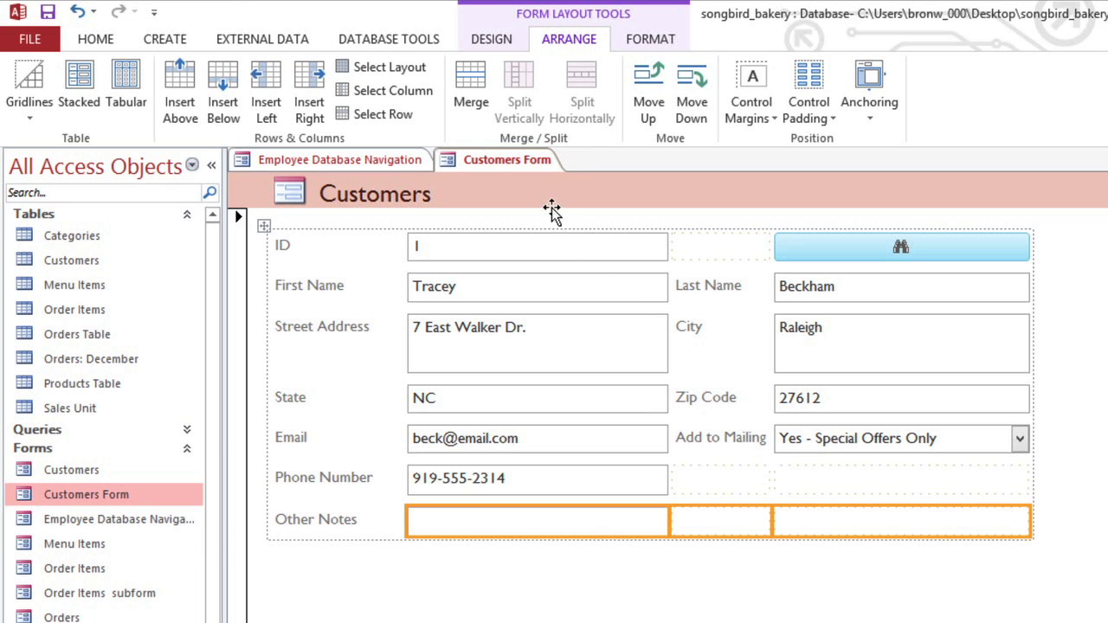
{"action": "left_click", "coordinate": [478, 117]}
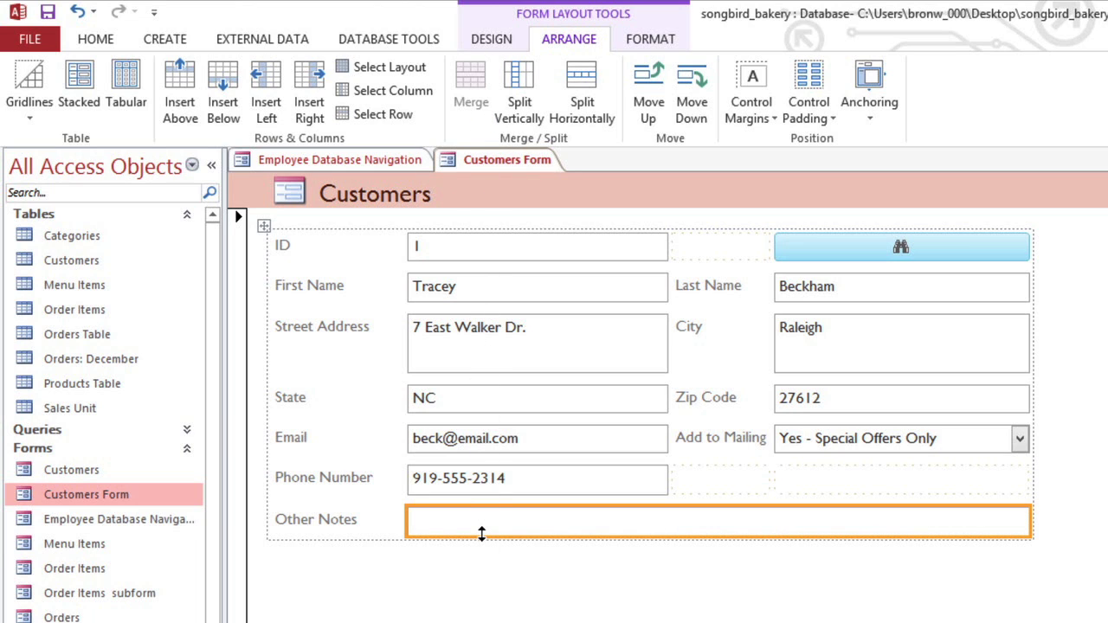
{"action": "left_click_drag", "start_coordinate": [482, 537], "coordinate": [475, 588]}
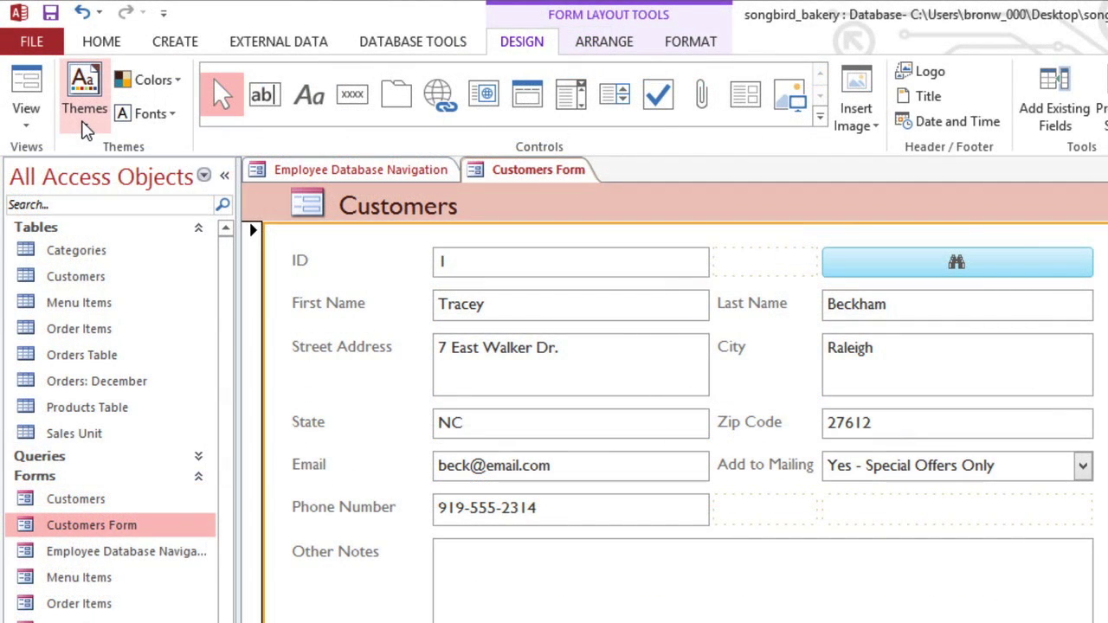
Browse the form Themes gallery, then move to the formatting options.
{"action": "left_click", "coordinate": [85, 125]}
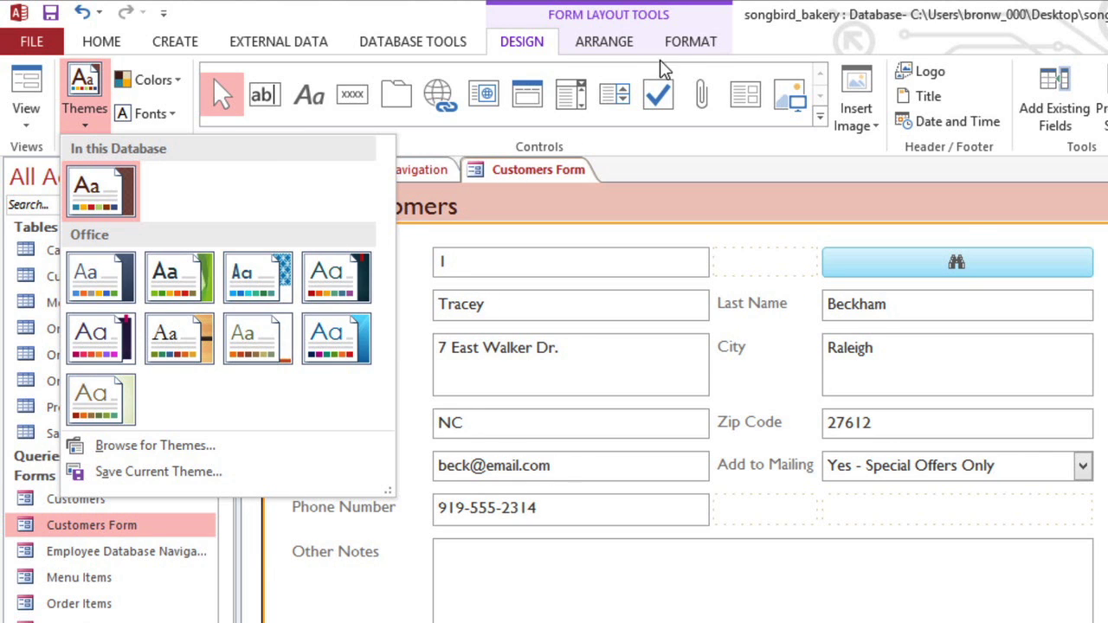
{"action": "left_click", "coordinate": [684, 51]}
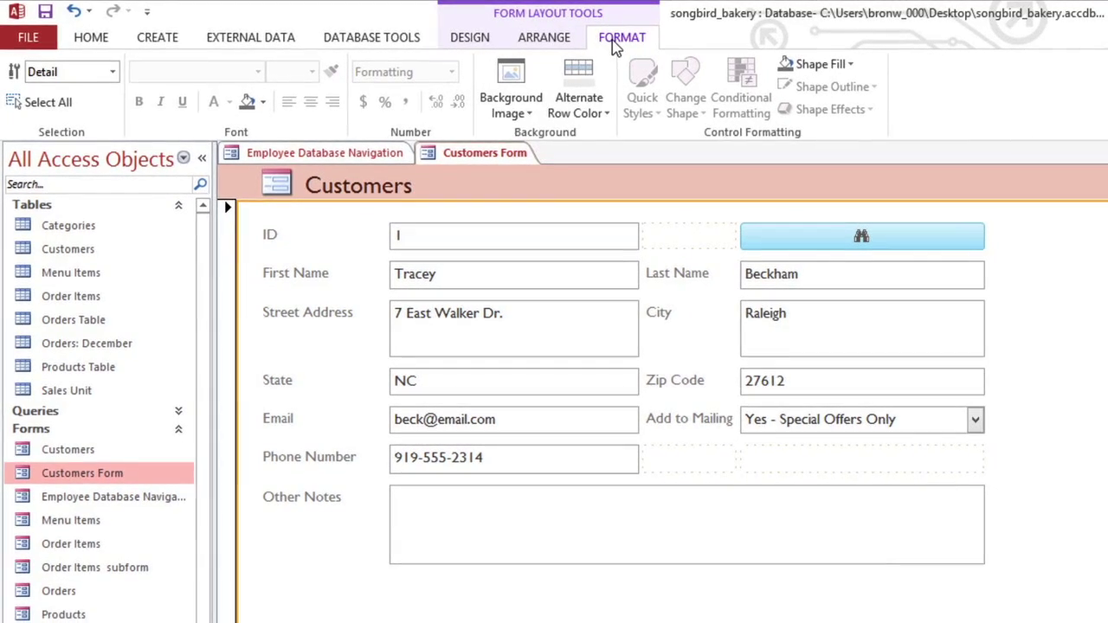
Select all controls on the form and give them a light blue fill.
{"action": "left_click", "coordinate": [525, 233]}
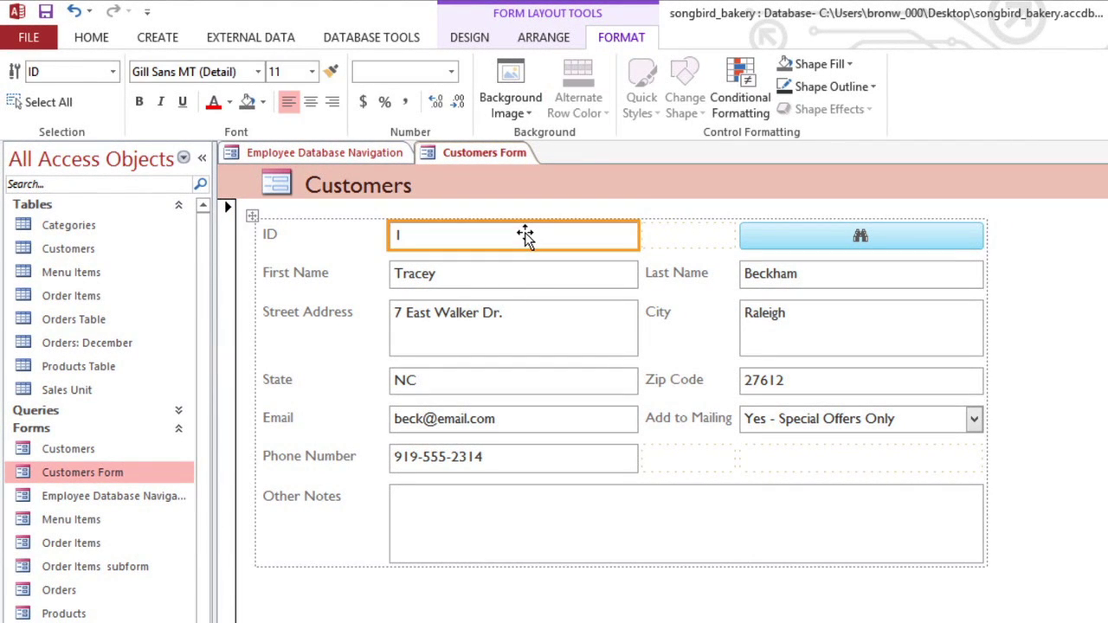
{"action": "left_click", "coordinate": [522, 278], "text": "shift"}
{"action": "key", "text": "ctrl+a"}
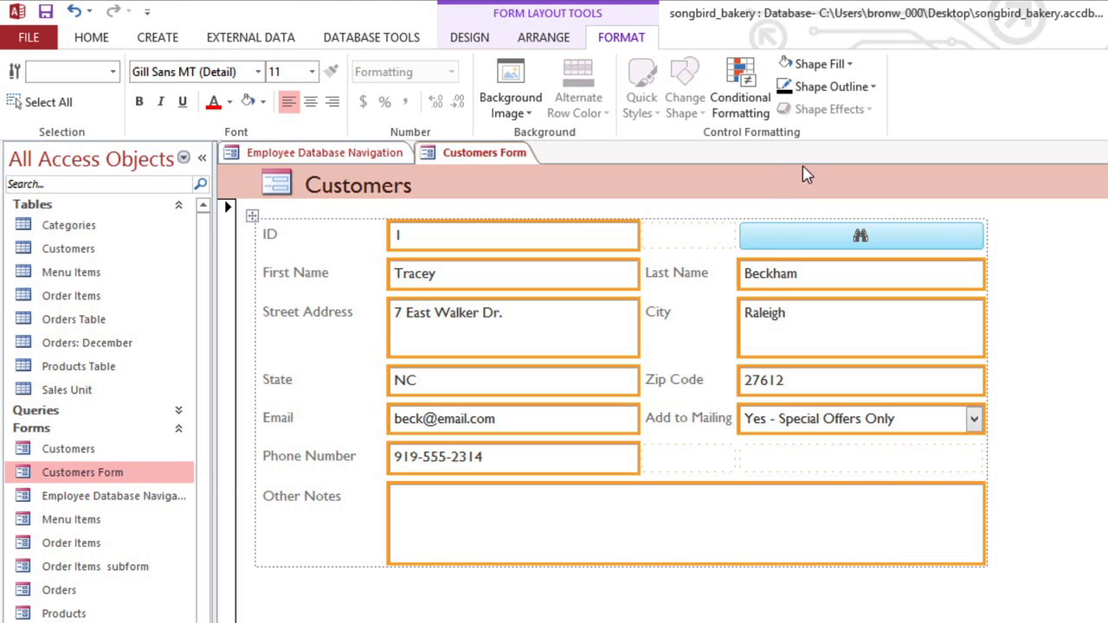
{"action": "left_click", "coordinate": [831, 66]}
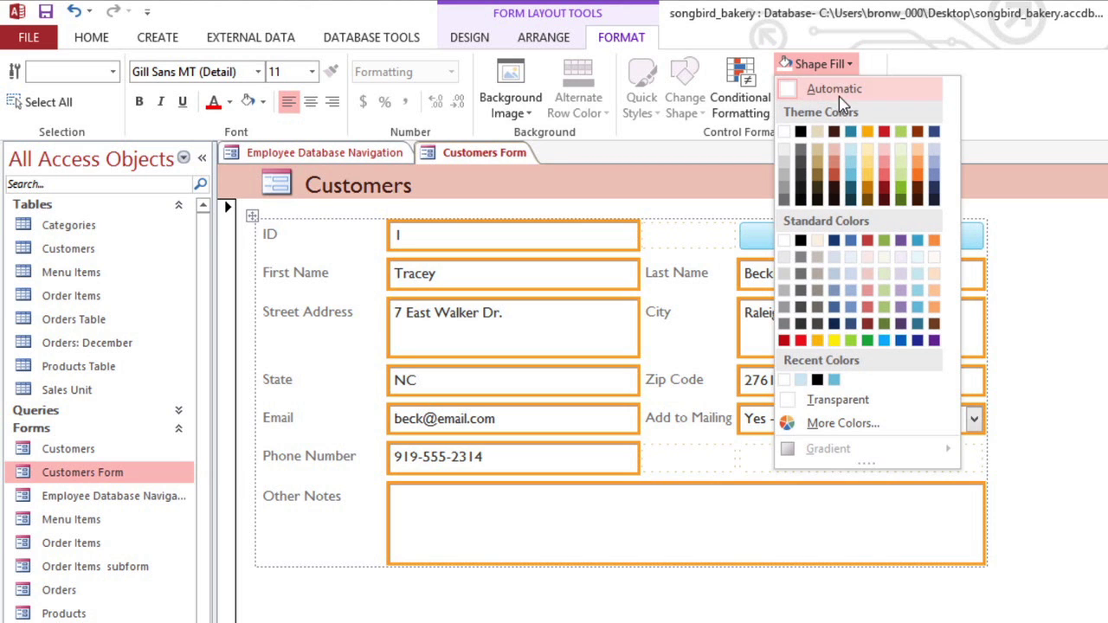
{"action": "left_click", "coordinate": [850, 153]}
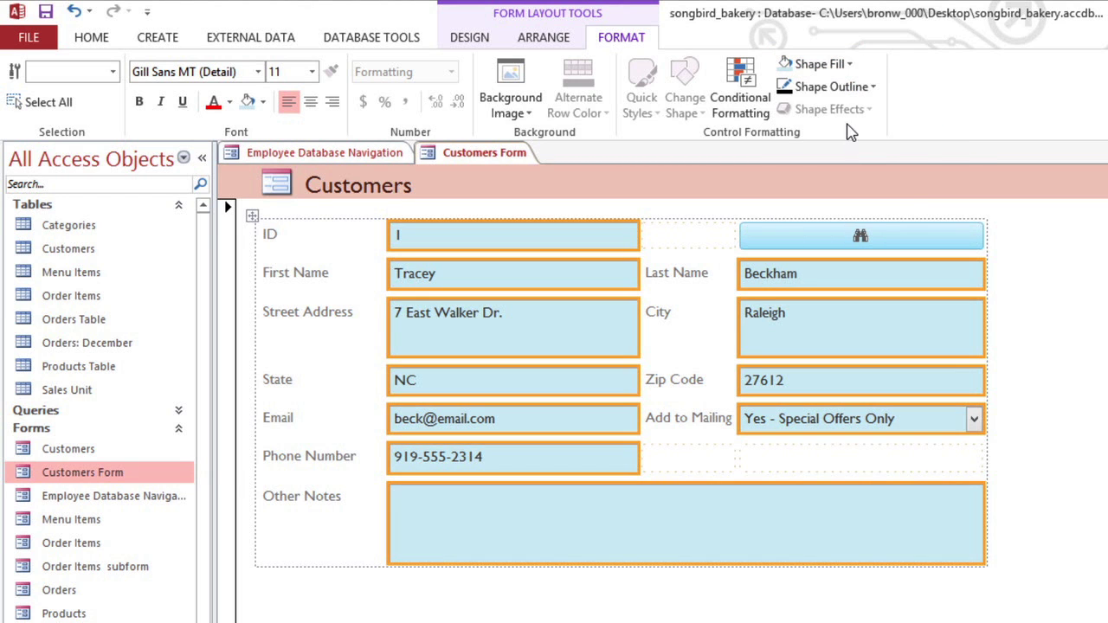
Give the controls a blue outline with a thicker line weight.
{"action": "left_click", "coordinate": [847, 90]}
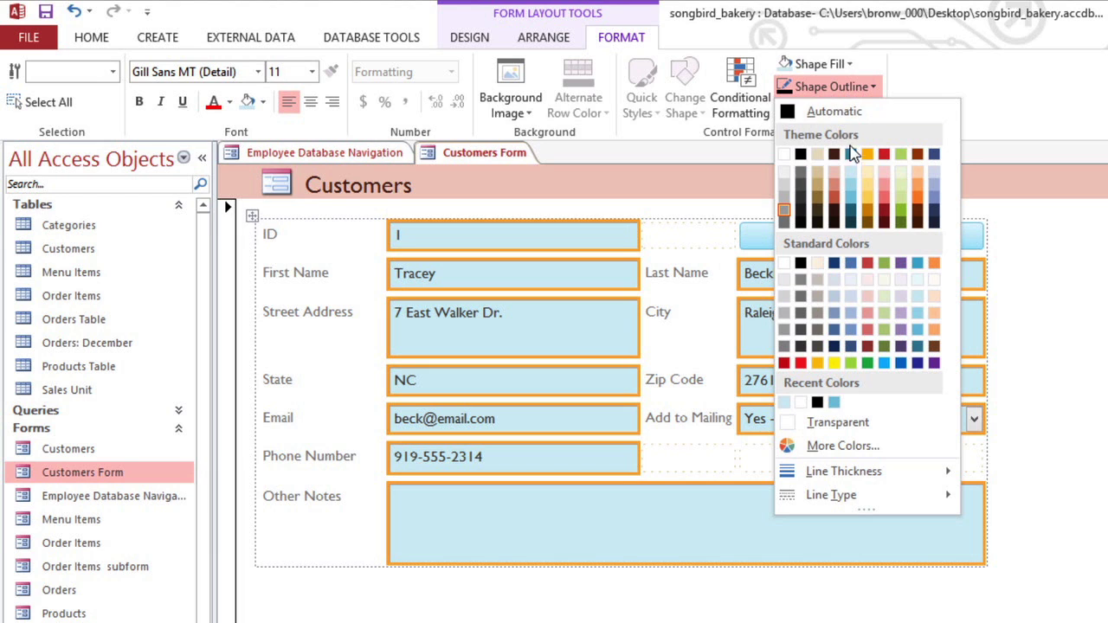
{"action": "left_click", "coordinate": [848, 200]}
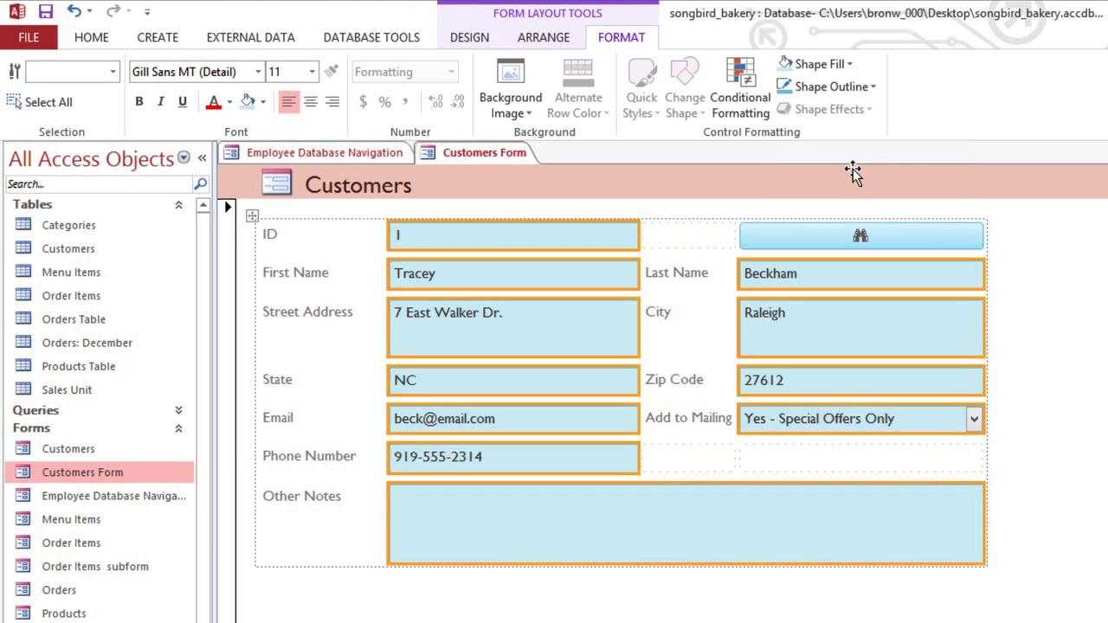
{"action": "left_click", "coordinate": [859, 90]}
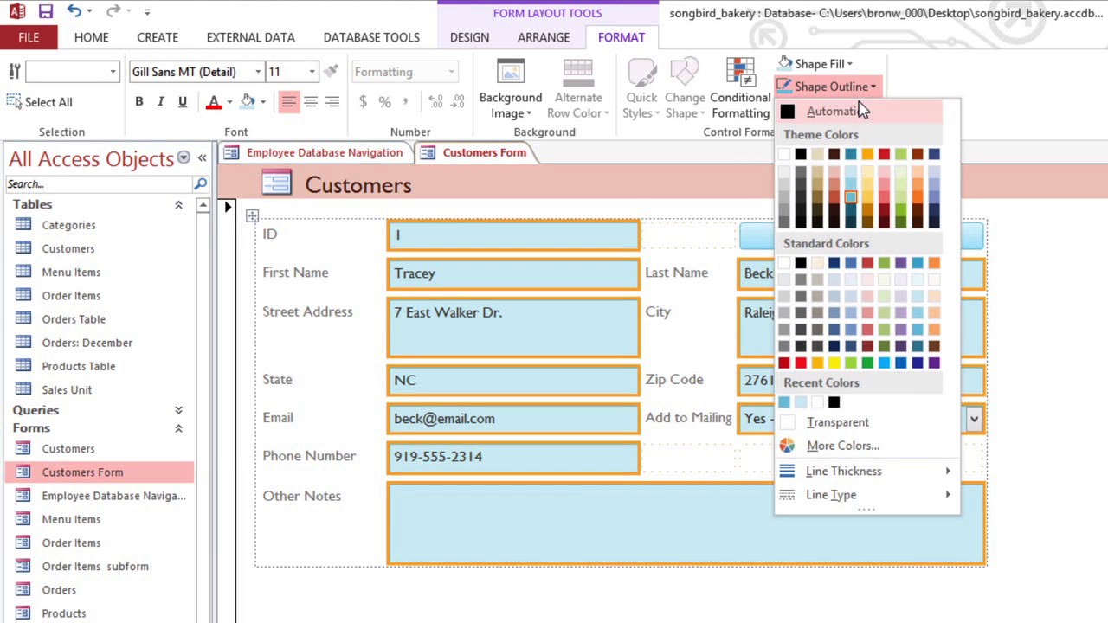
{"action": "mouse_move", "coordinate": [844, 470]}
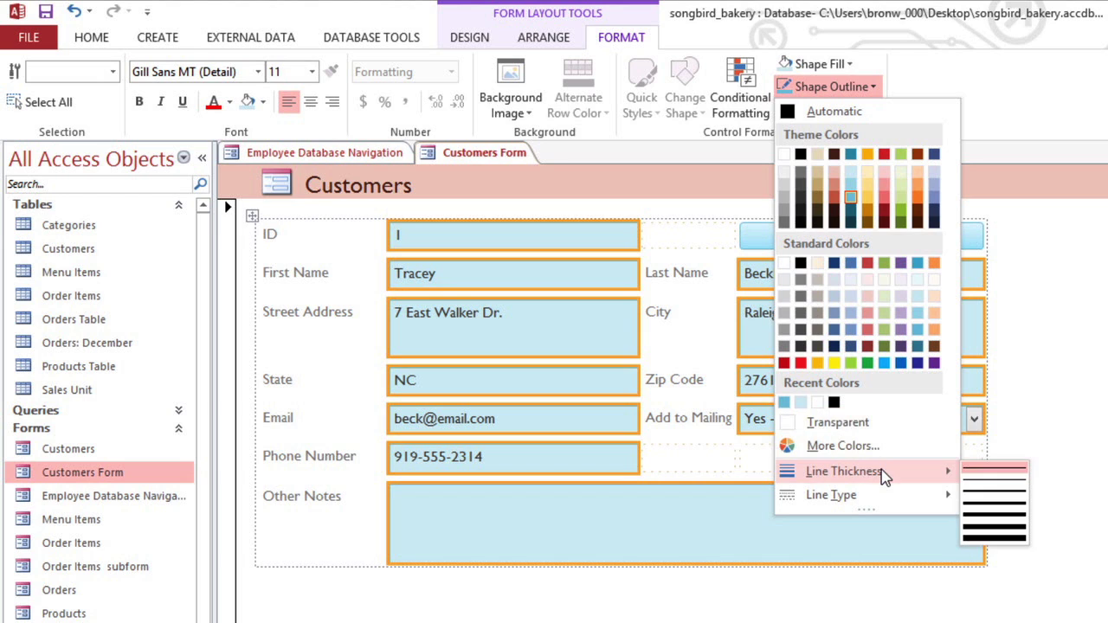
{"action": "left_click", "coordinate": [978, 493]}
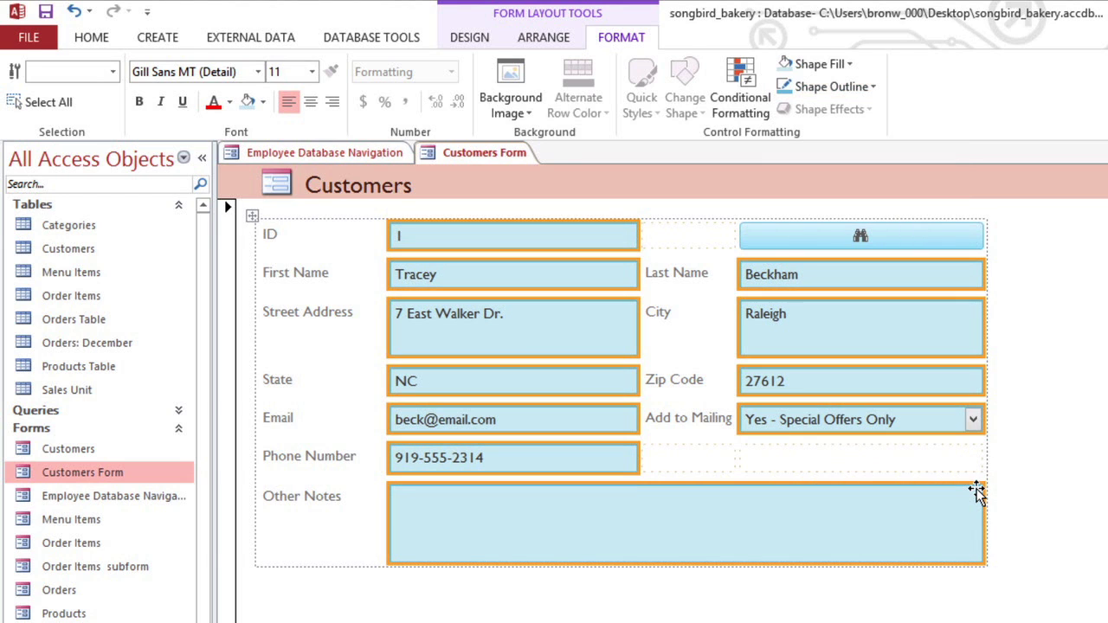
{"action": "left_click", "coordinate": [1008, 483]}
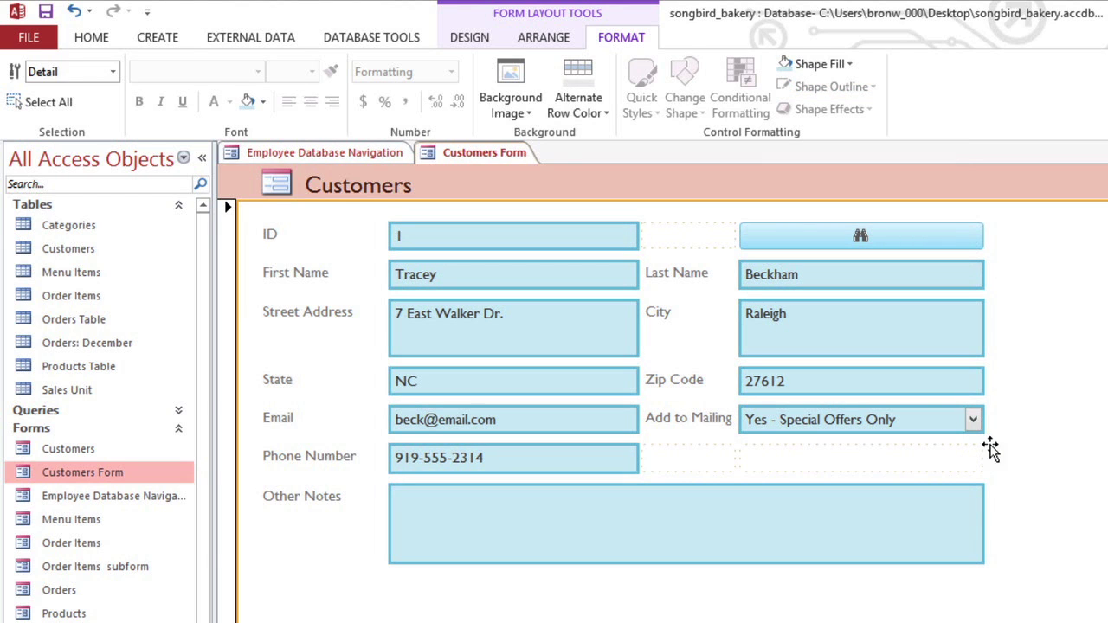
Fill the Detail section background with a light blue theme colour.
{"action": "left_click", "coordinate": [822, 69]}
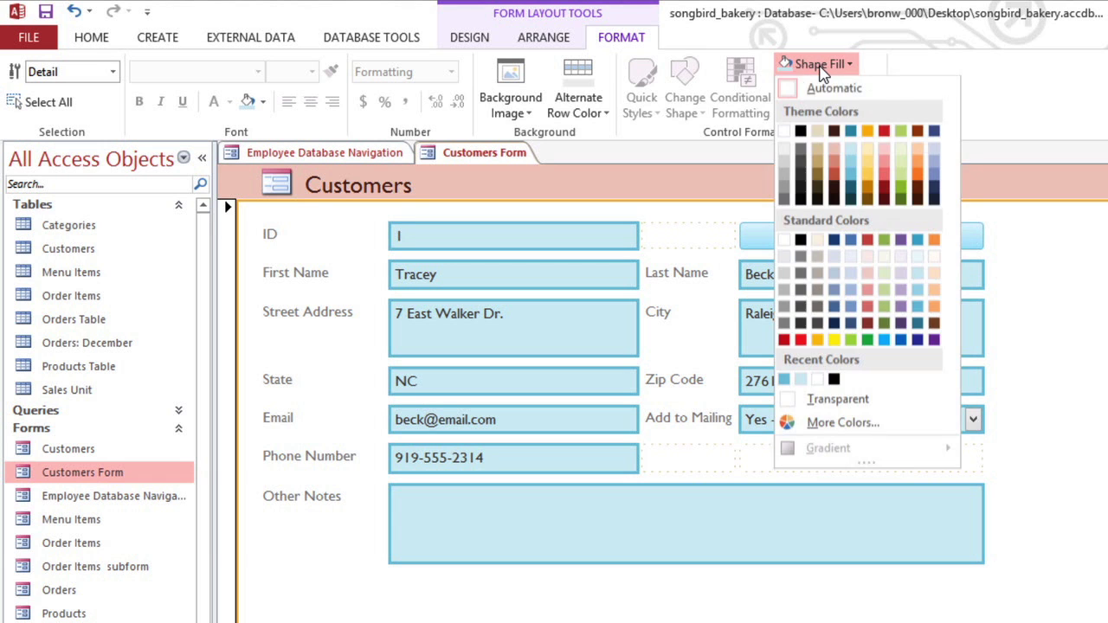
{"action": "left_click", "coordinate": [851, 164]}
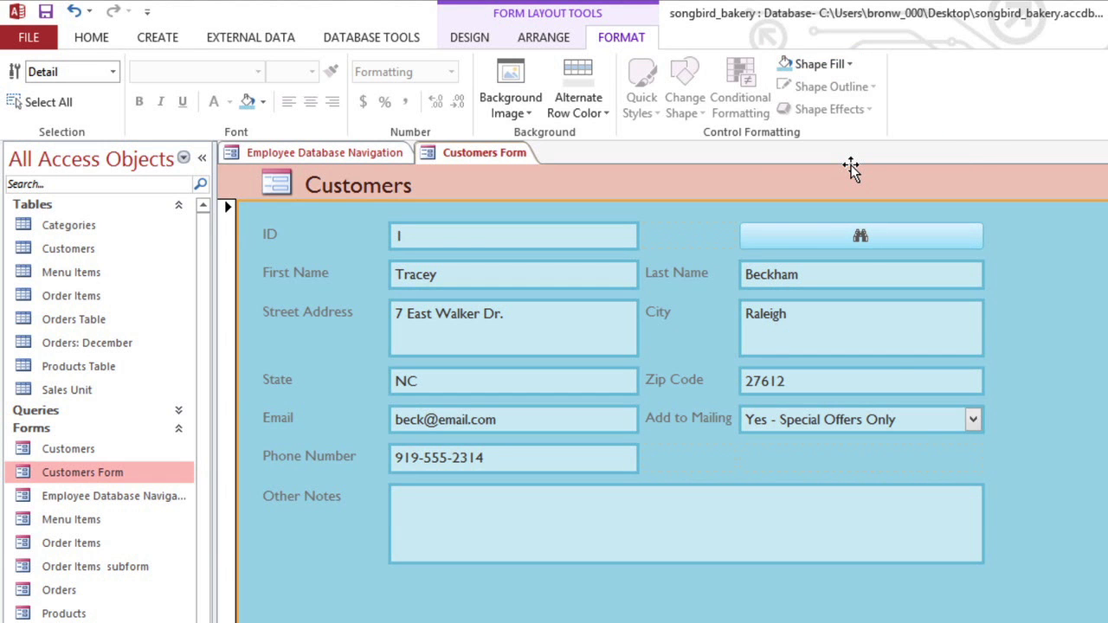